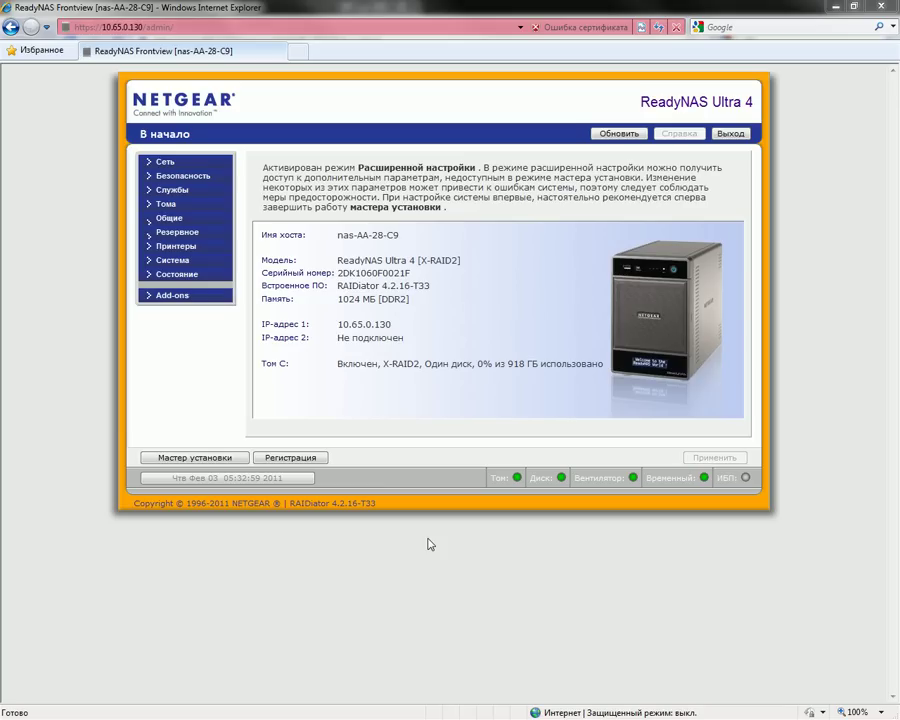
# Step: Enable iSCSI support in the settings of volume C and apply the change
pyautogui.click(165, 204)
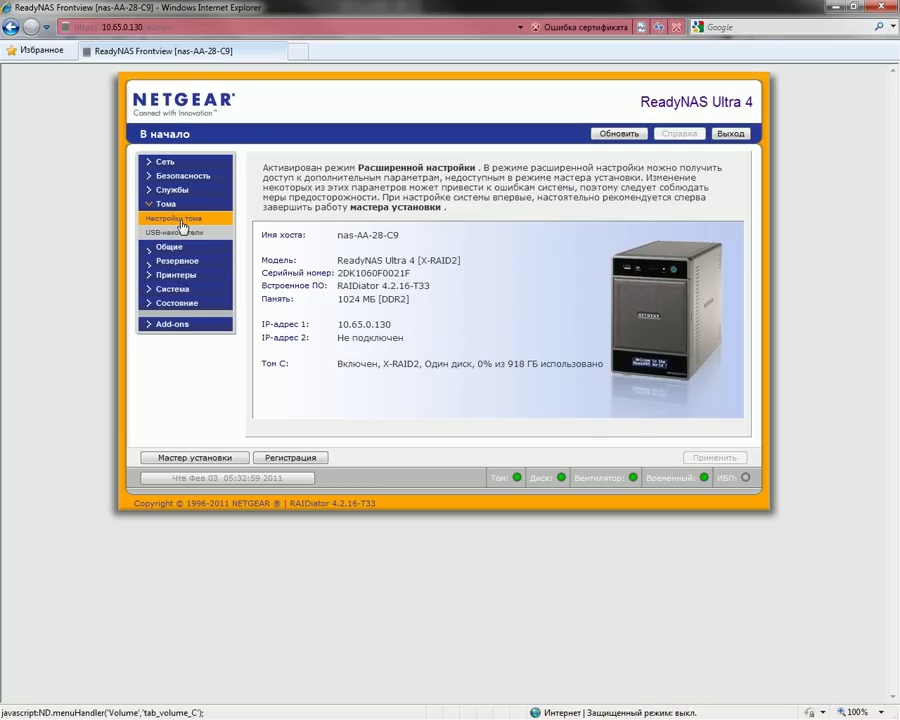
pyautogui.click(182, 226)
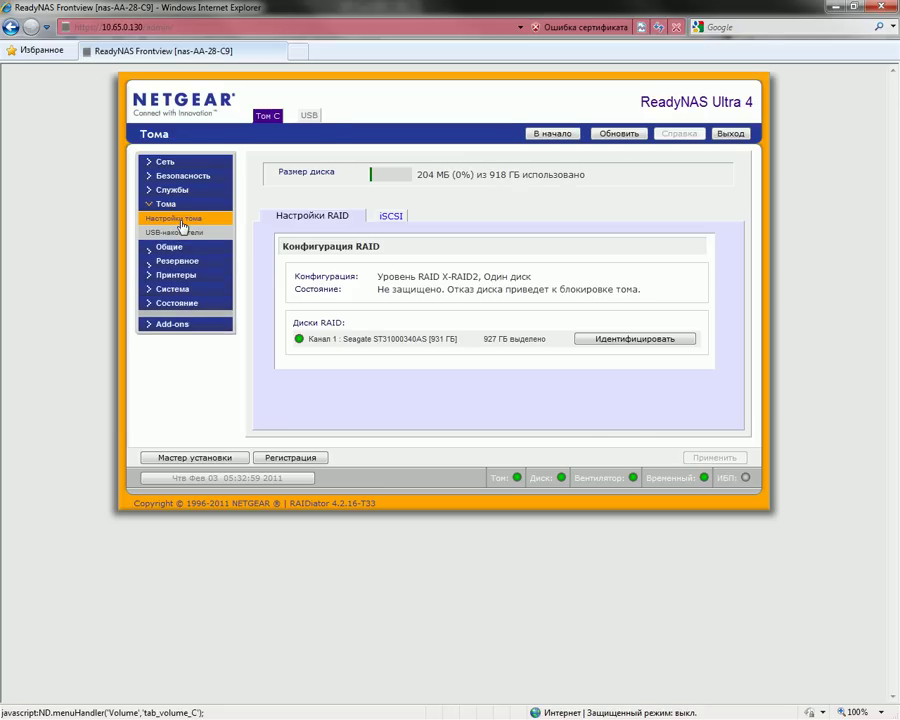
pyautogui.click(392, 217)
pyautogui.click(297, 354)
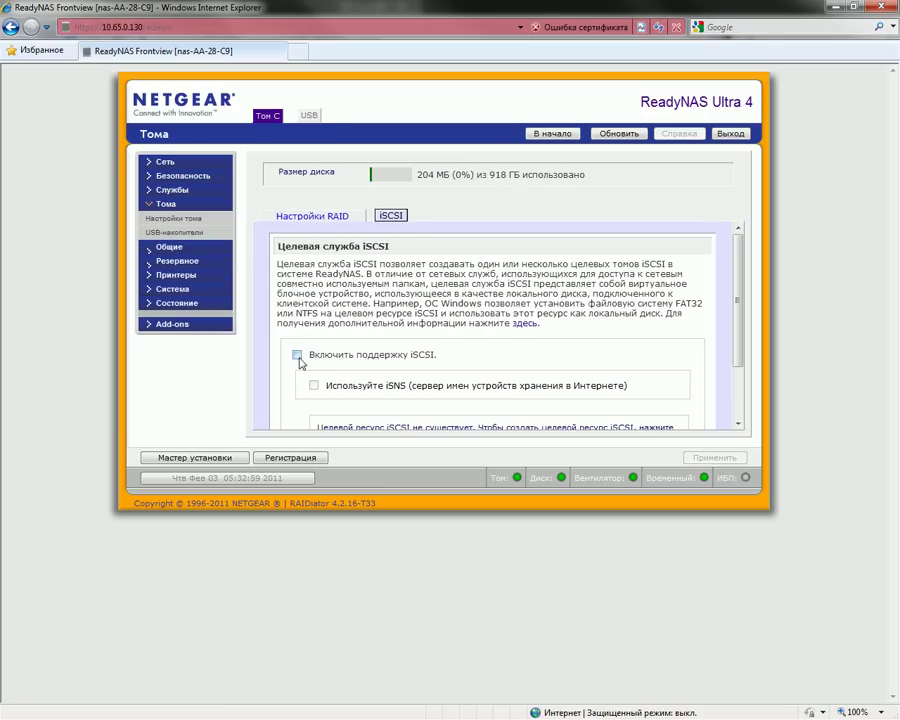
pyautogui.scroll(-2, 368, 354)
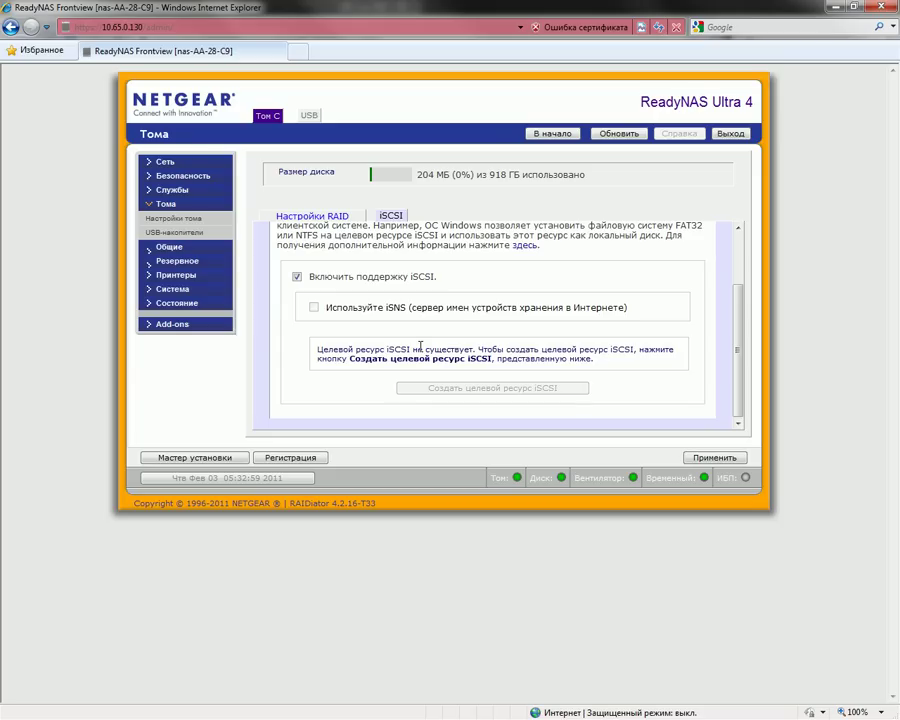
pyautogui.click(713, 458)
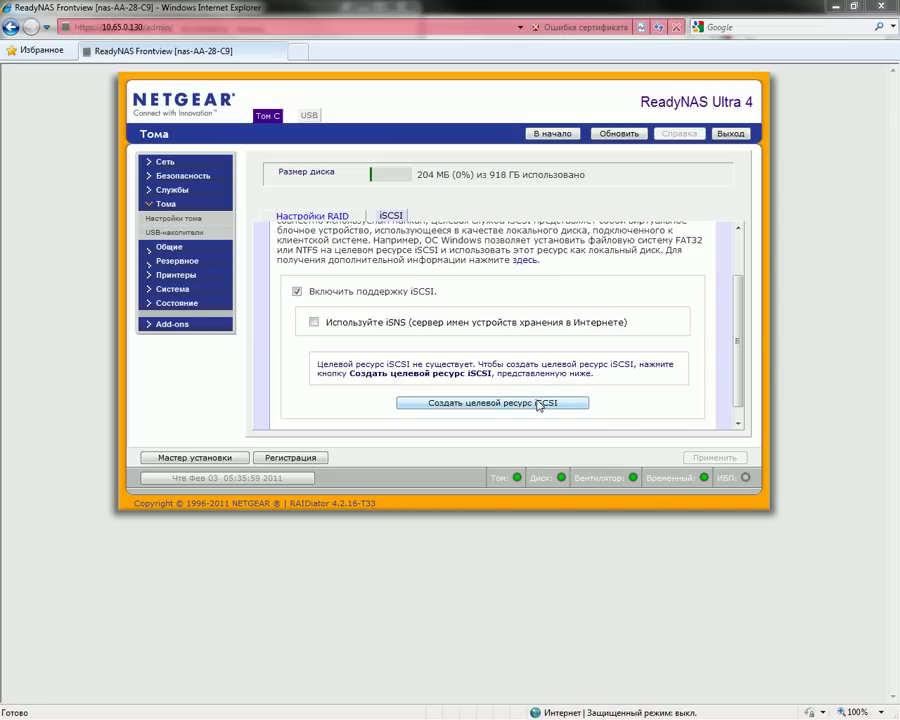
# Step: Create an iSCSI target named new with a capacity of 10 GB, and refresh its creation status
pyautogui.click(538, 404)
pyautogui.click(444, 231)
pyautogui.write('new')
pyautogui.press('Tab')
pyautogui.press('Tab')
pyautogui.write('10')
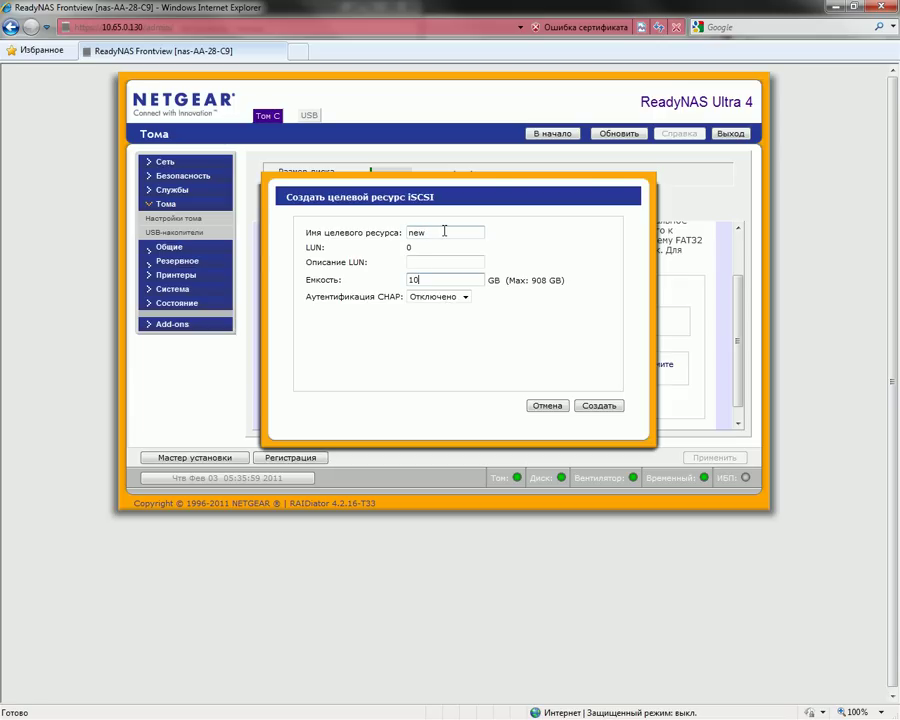
pyautogui.click(603, 409)
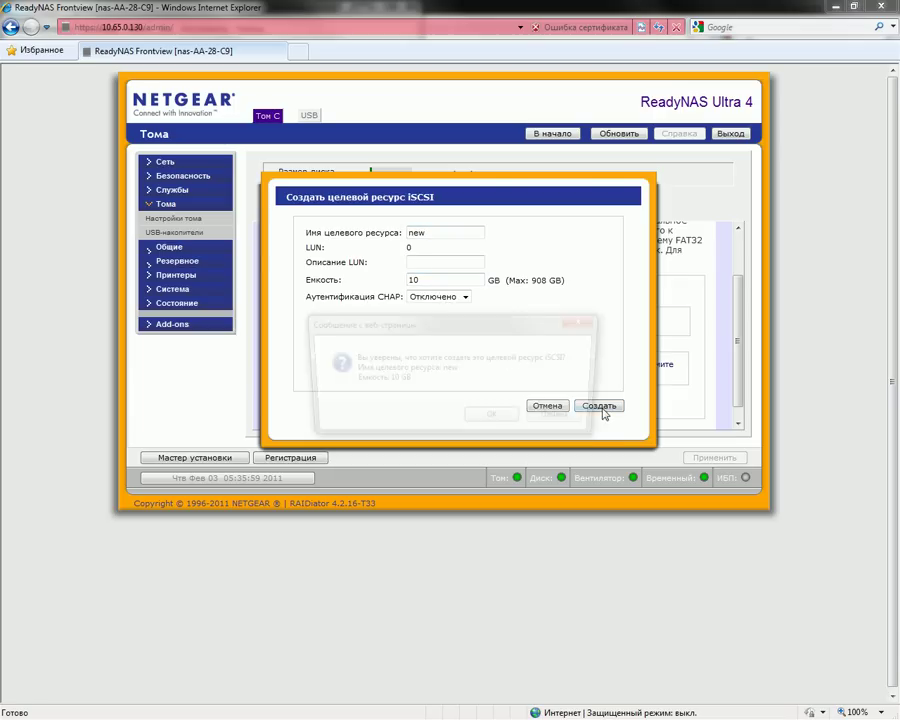
pyautogui.click(508, 420)
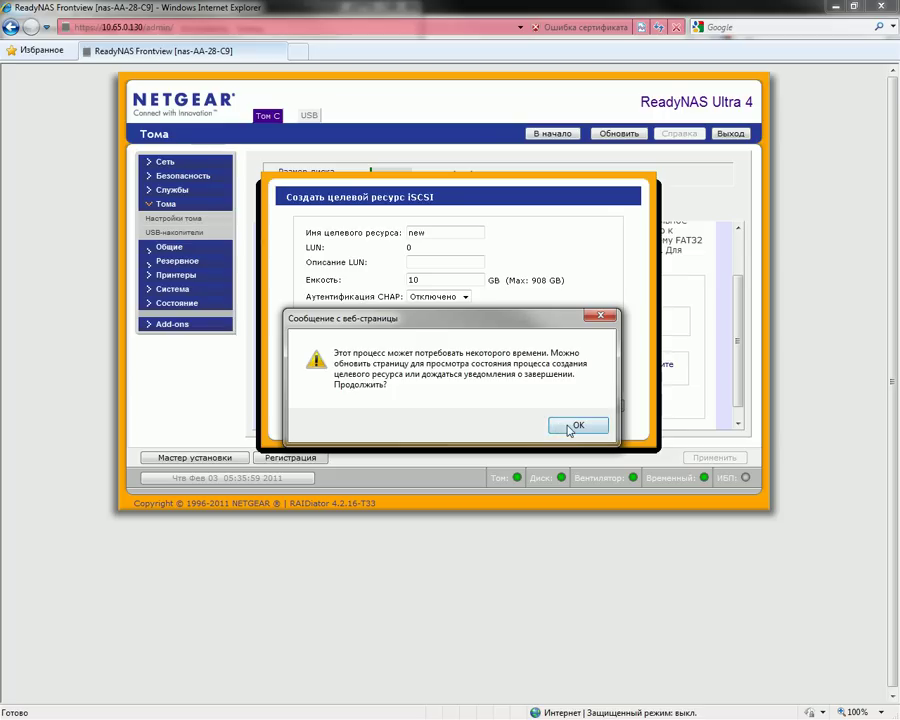
pyautogui.click(570, 427)
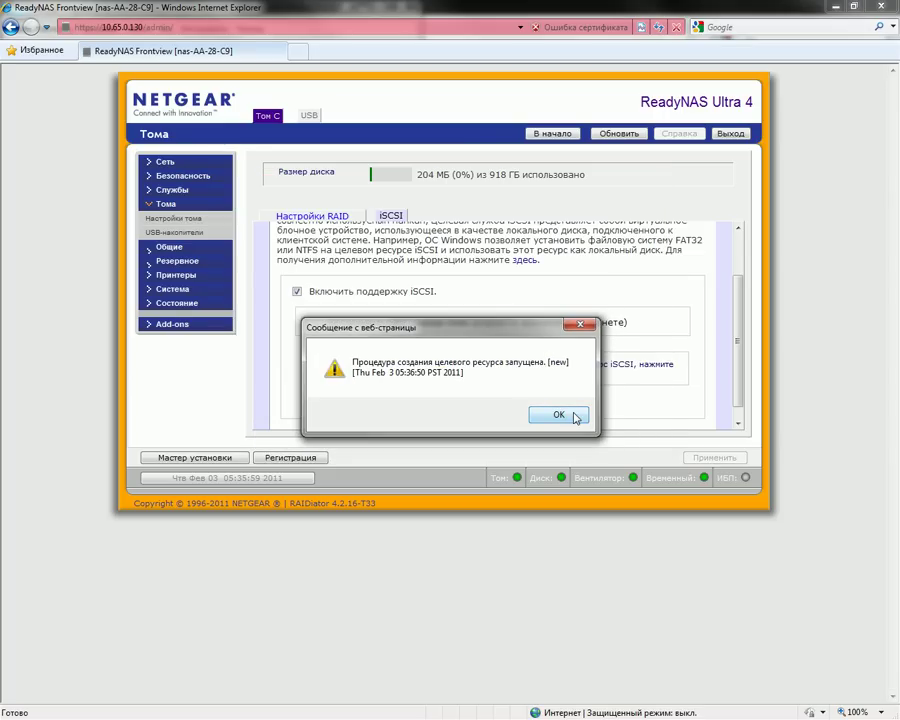
pyautogui.click(549, 417)
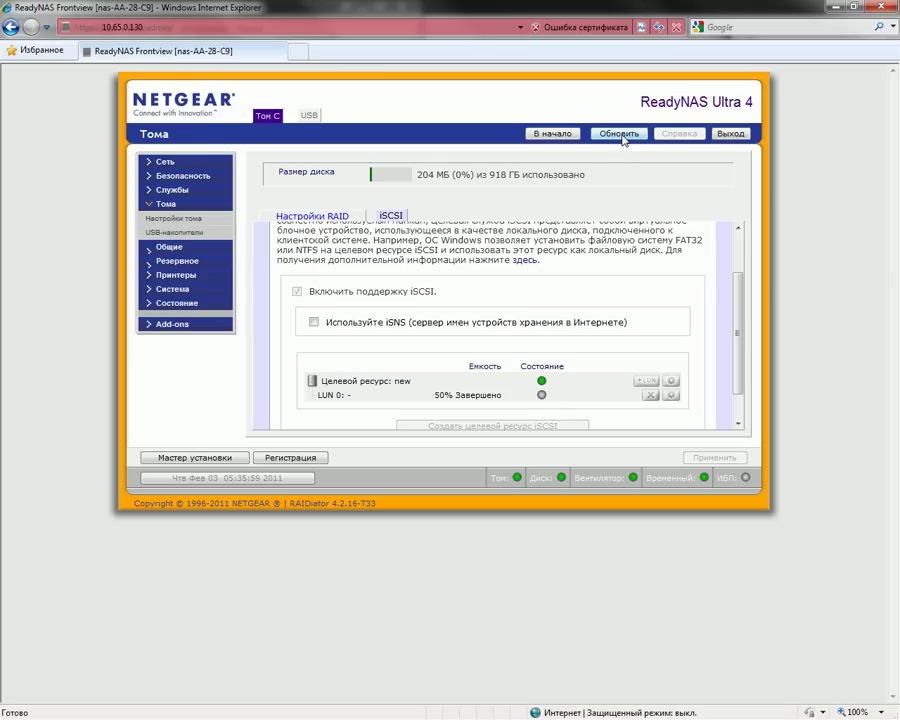
pyautogui.click(620, 134)
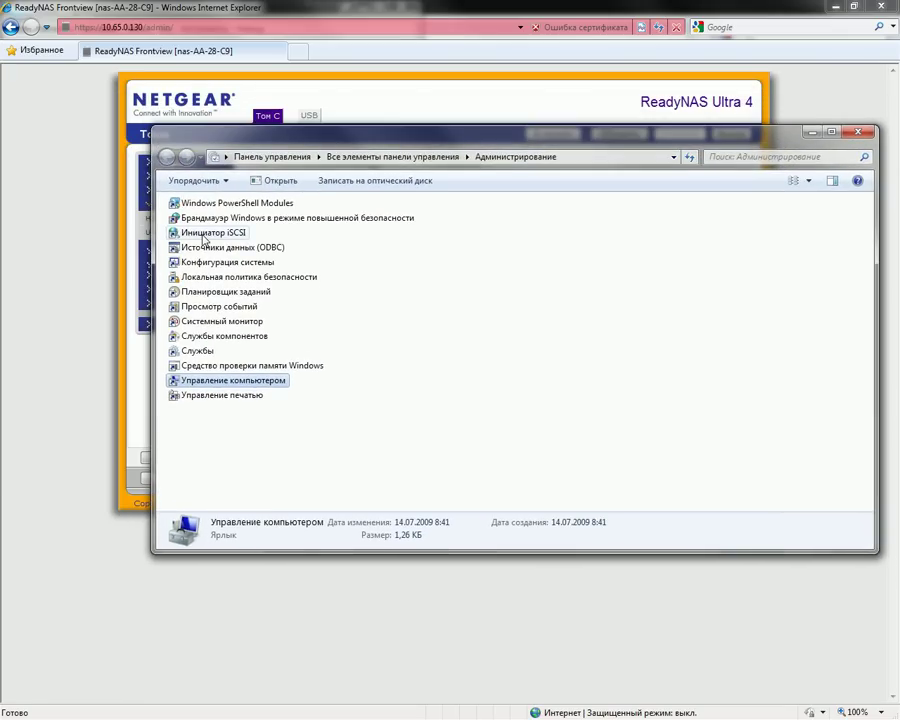
# Step: Open the Windows iSCSI Initiator from Administrative Tools and copy the initiator name from its configuration
pyautogui.click(204, 235)
pyautogui.doubleClick(204, 235)
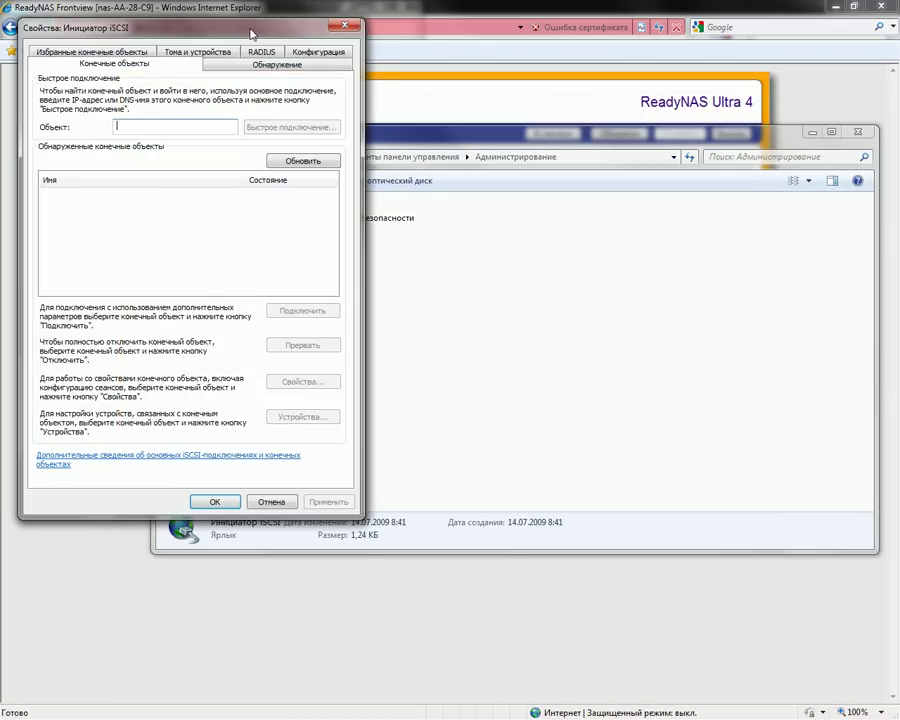
pyautogui.moveTo(251, 35); pyautogui.dragTo(309, 92)
pyautogui.click(368, 110)
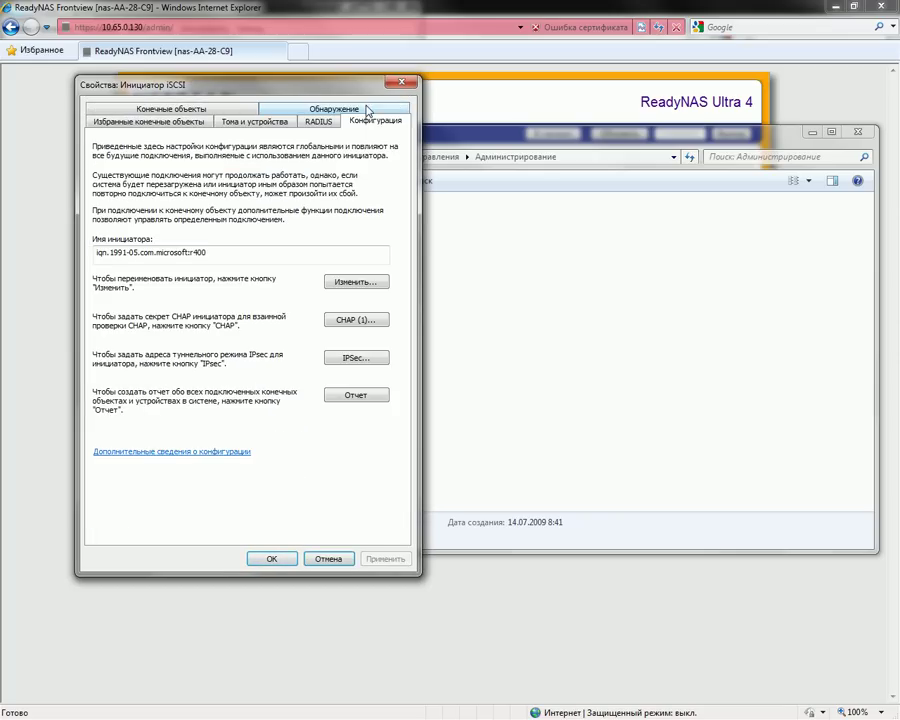
pyautogui.moveTo(241, 254); pyautogui.dragTo(95, 253)
pyautogui.hotkey('ctrl', 'c')
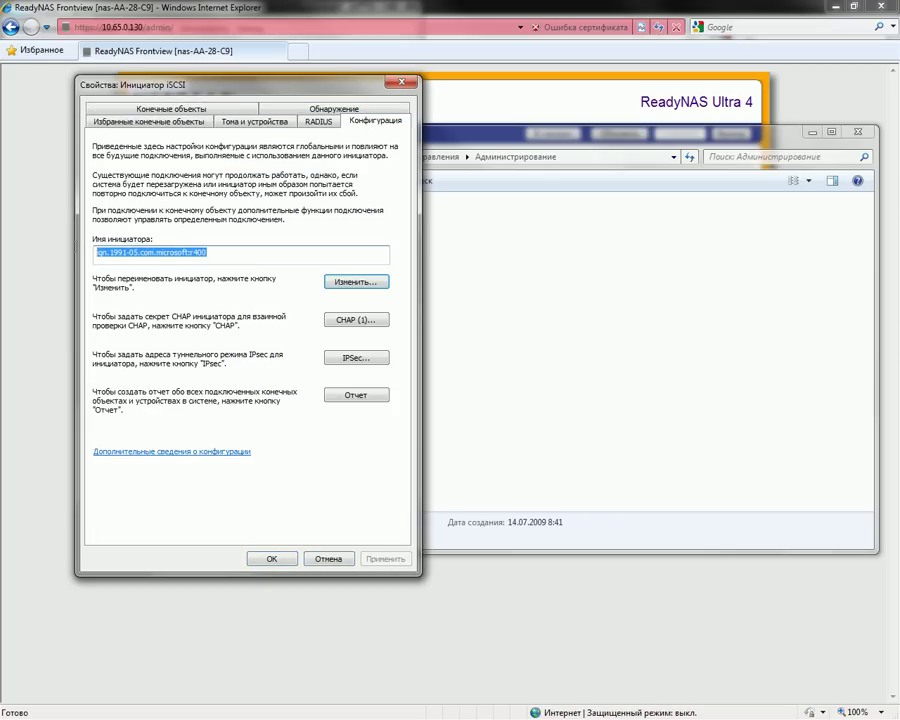
# Step: Back in ReadyNAS Frontview, enable access control on LUN 0 of target new and add the copied initiator IQN to its allowed list
pyautogui.click(45, 340)
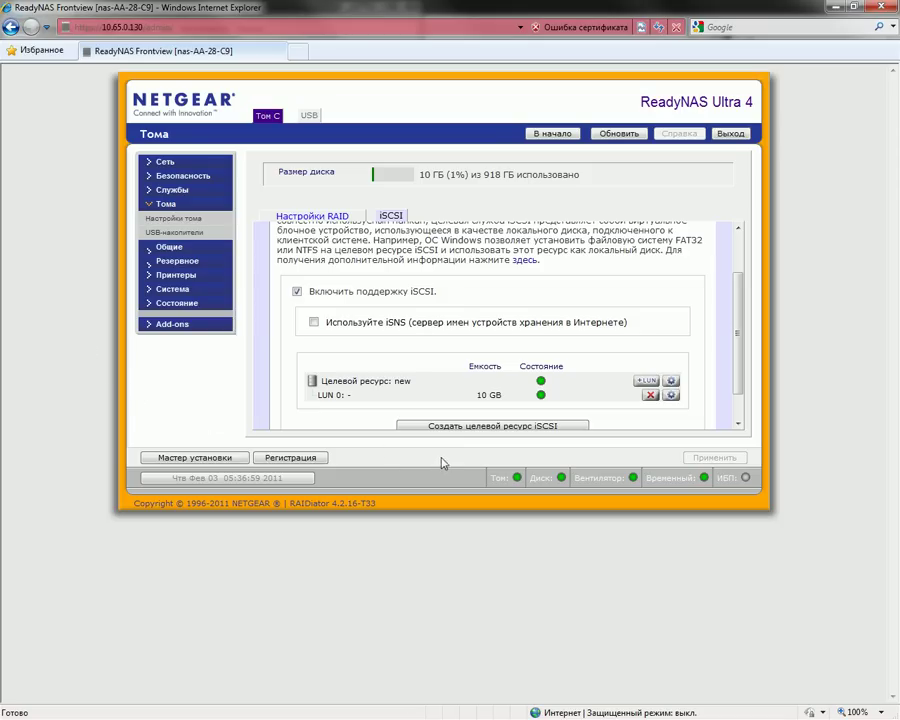
pyautogui.click(671, 396)
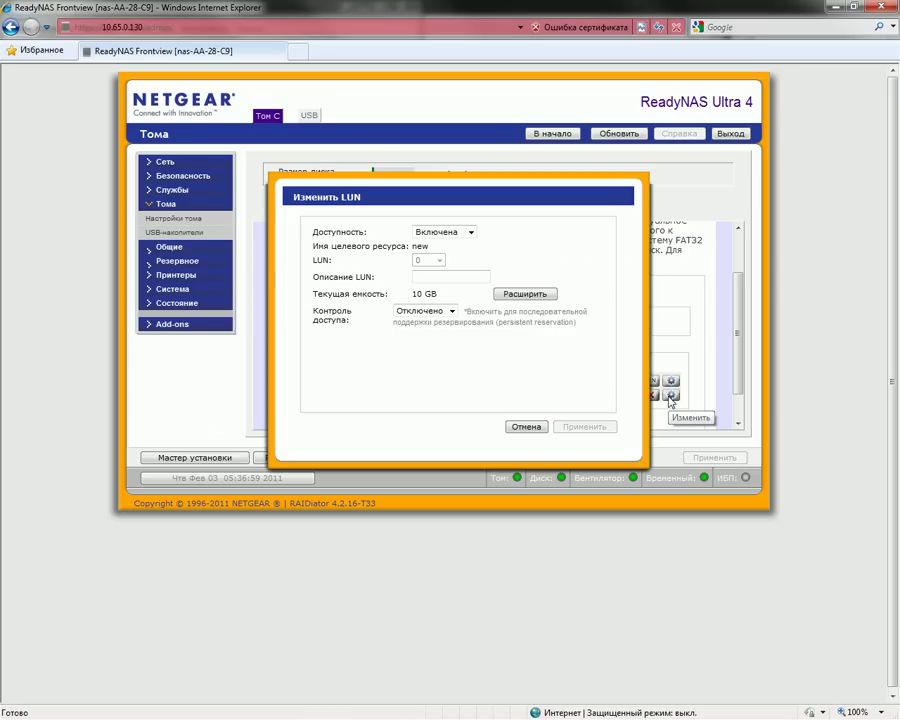
pyautogui.click(432, 311)
pyautogui.click(427, 332)
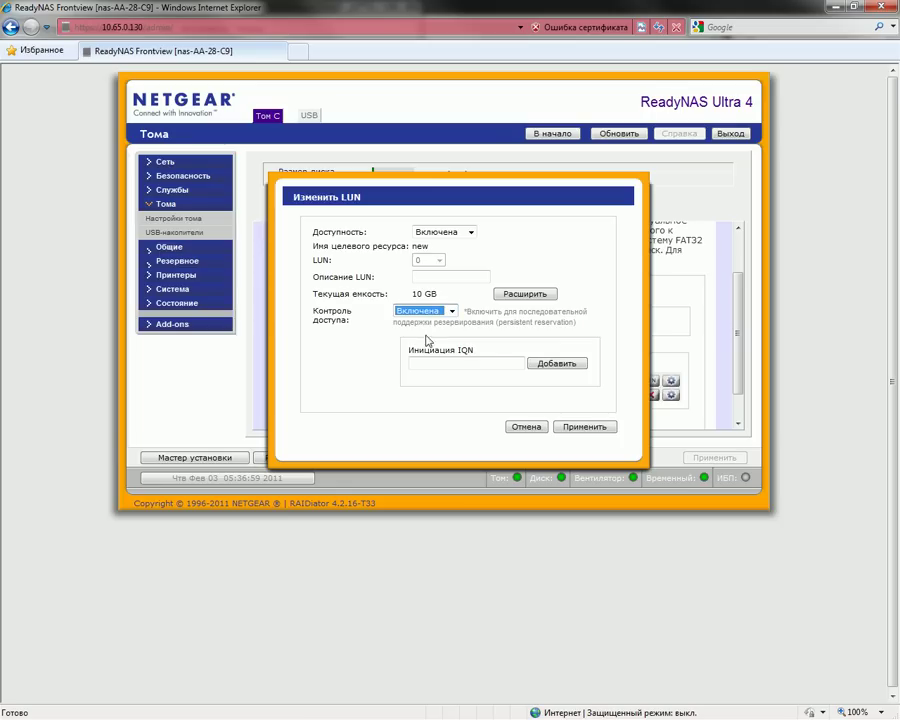
pyautogui.click(491, 366)
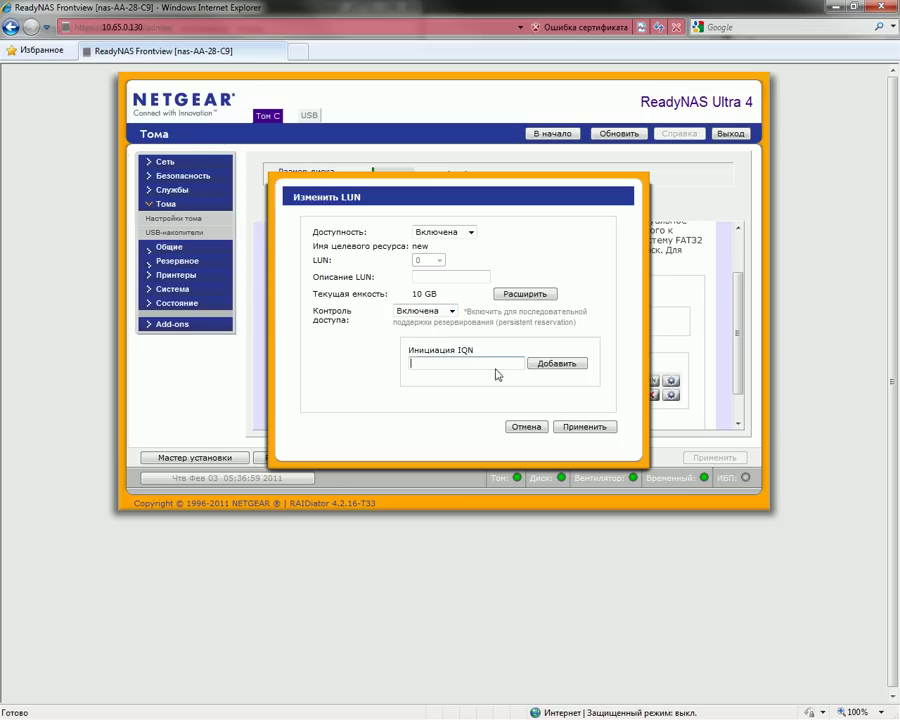
pyautogui.hotkey('ctrl', 'v')
pyautogui.click(549, 365)
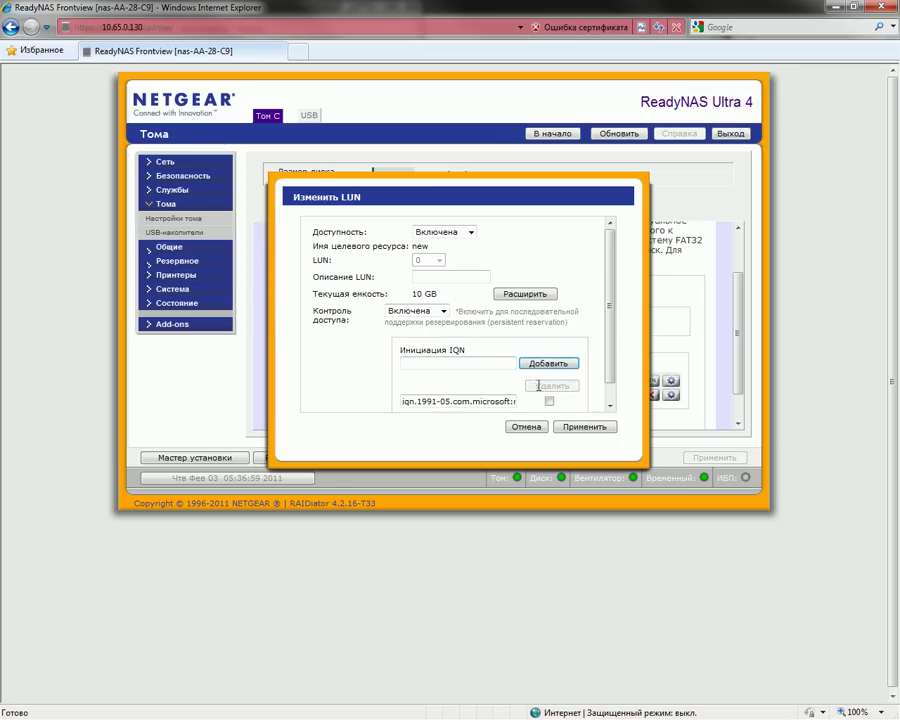
pyautogui.click(588, 430)
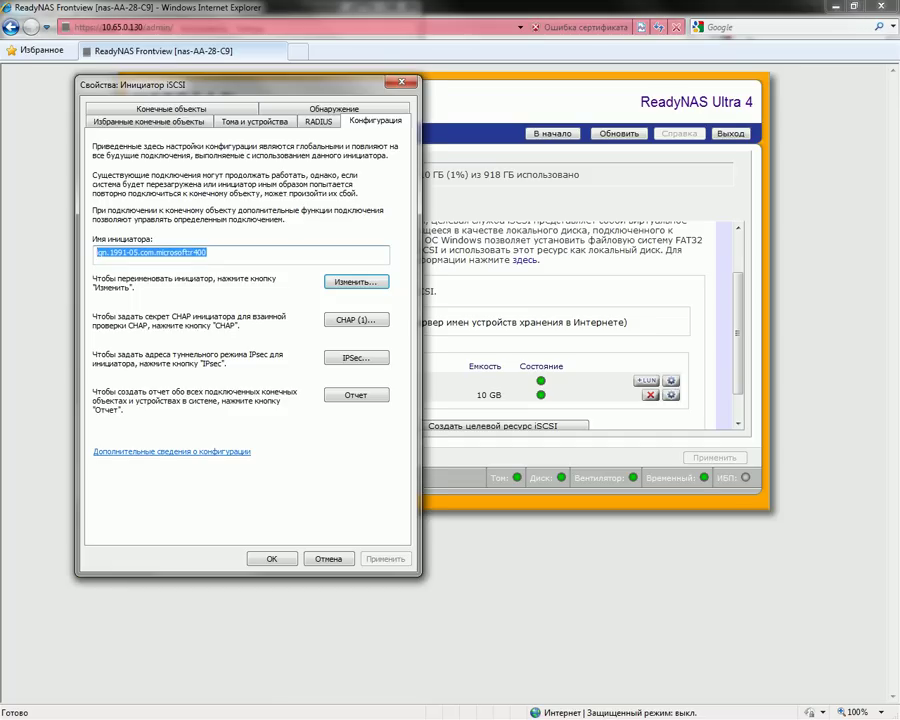
# Step: In the iSCSI Initiator, add 10.65.0.130 as a discovery portal on the default port 3260
pyautogui.moveTo(243, 88); pyautogui.dragTo(403, 102)
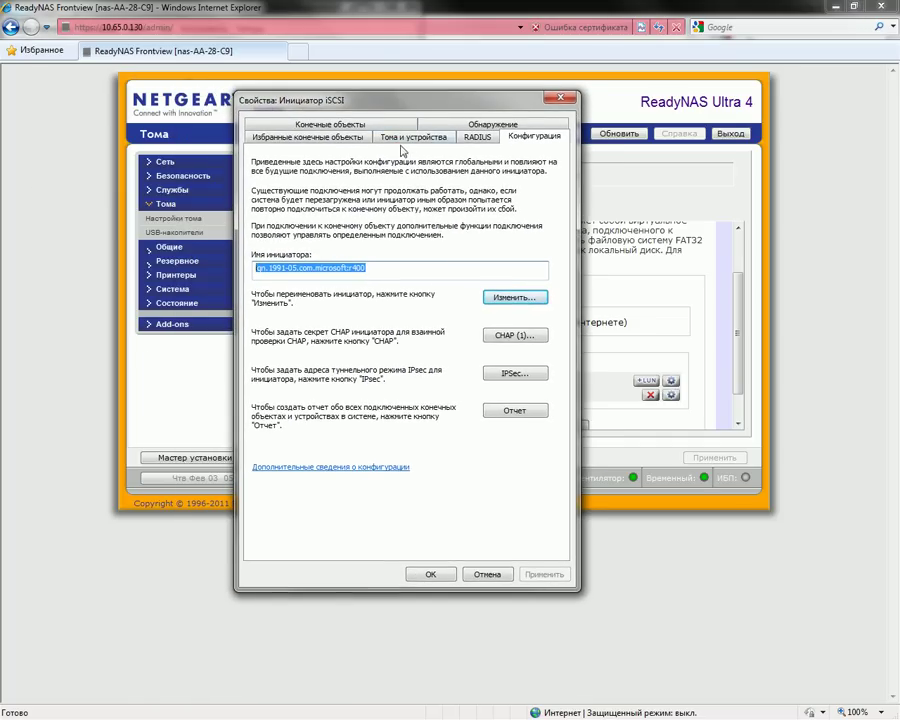
pyautogui.click(505, 125)
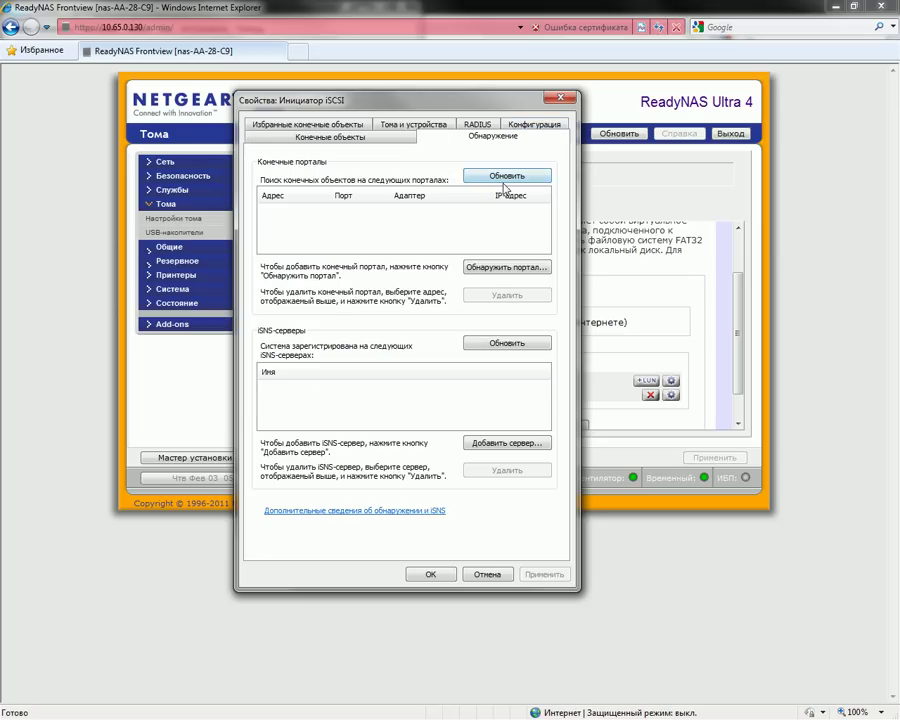
pyautogui.click(498, 272)
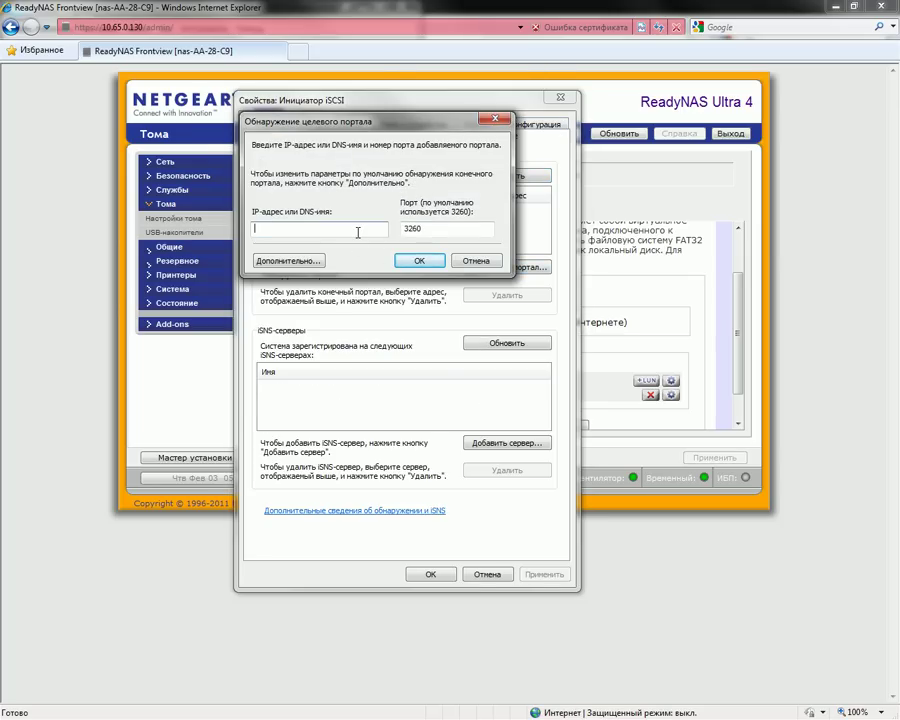
pyautogui.write('10.65.0.130')
pyautogui.click(423, 257)
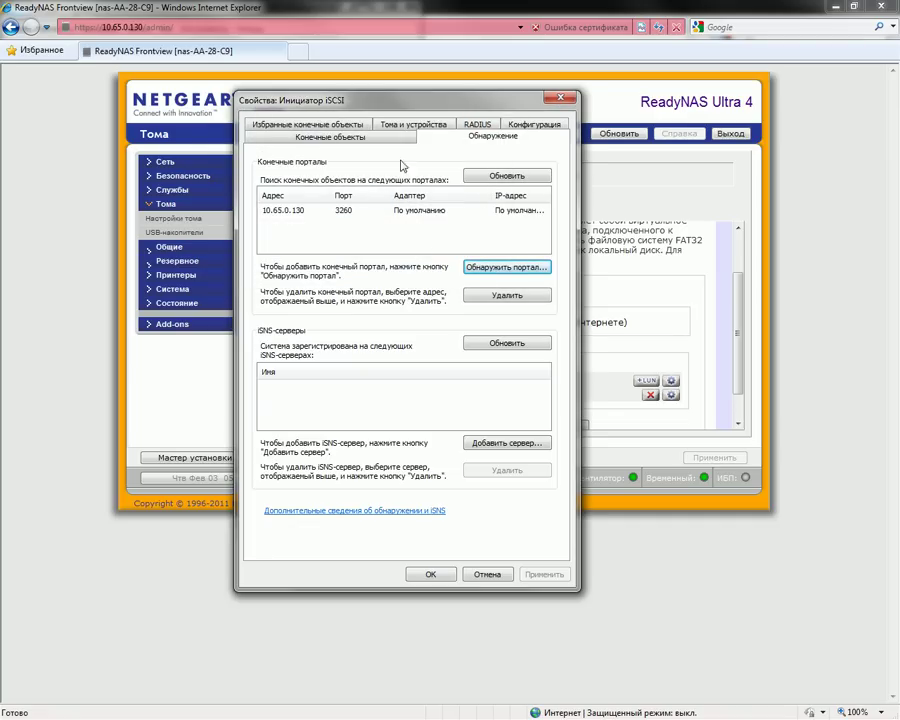
# Step: Connect to the discovered target iqn.2011-02.nas-AA-28-C9:new, keeping the default connection options
pyautogui.click(333, 140)
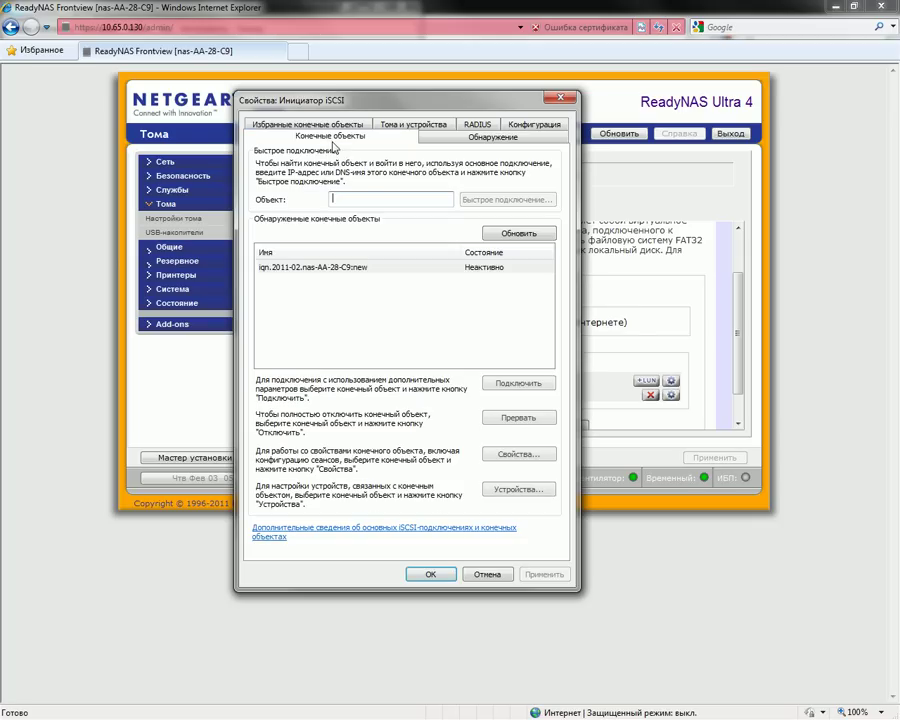
pyautogui.click(352, 270)
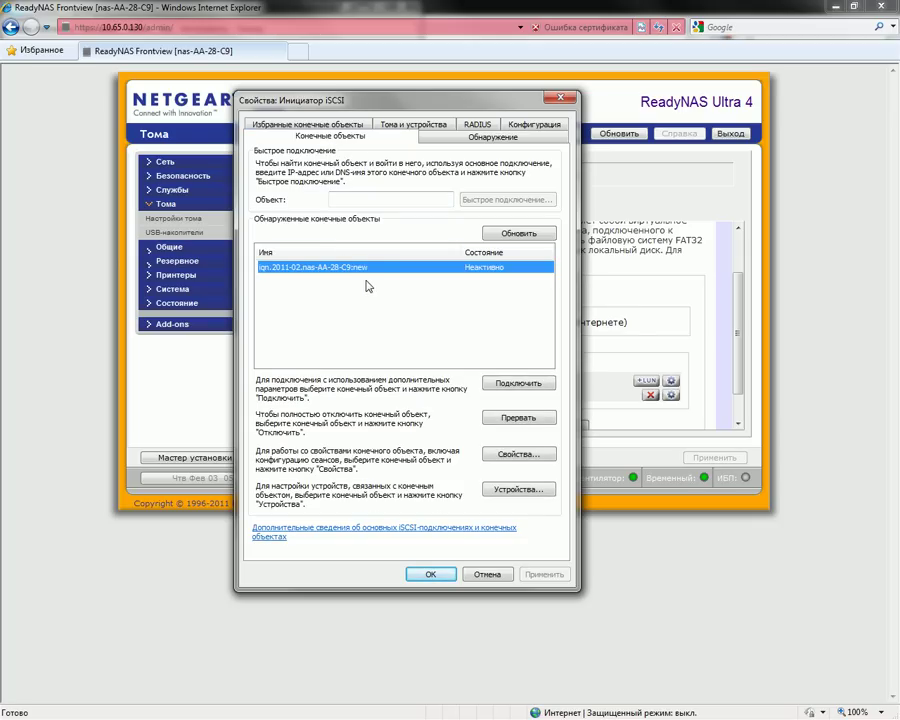
pyautogui.click(531, 389)
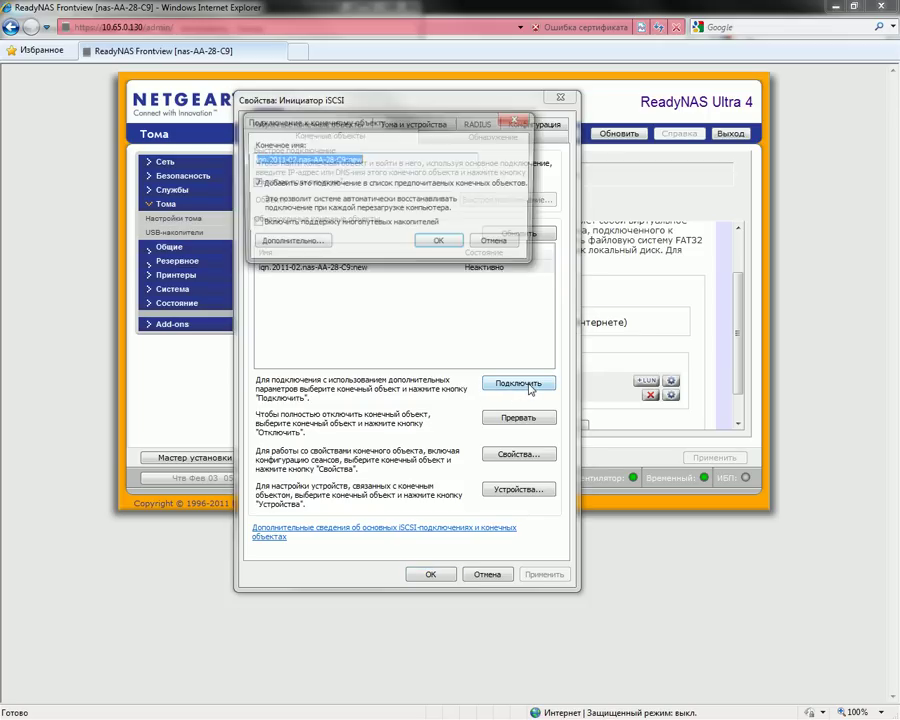
pyautogui.click(445, 244)
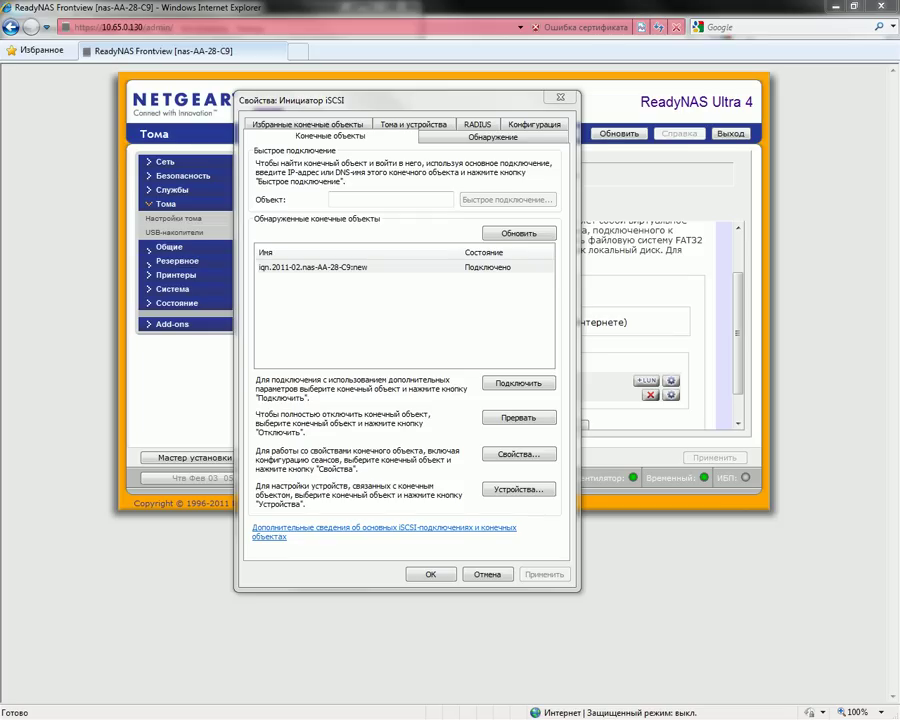
# Step: Open Disk Management in Computer Management and initialize Disk 1 with the MBR partition style
pyautogui.hotkey('alt', 'Tab')
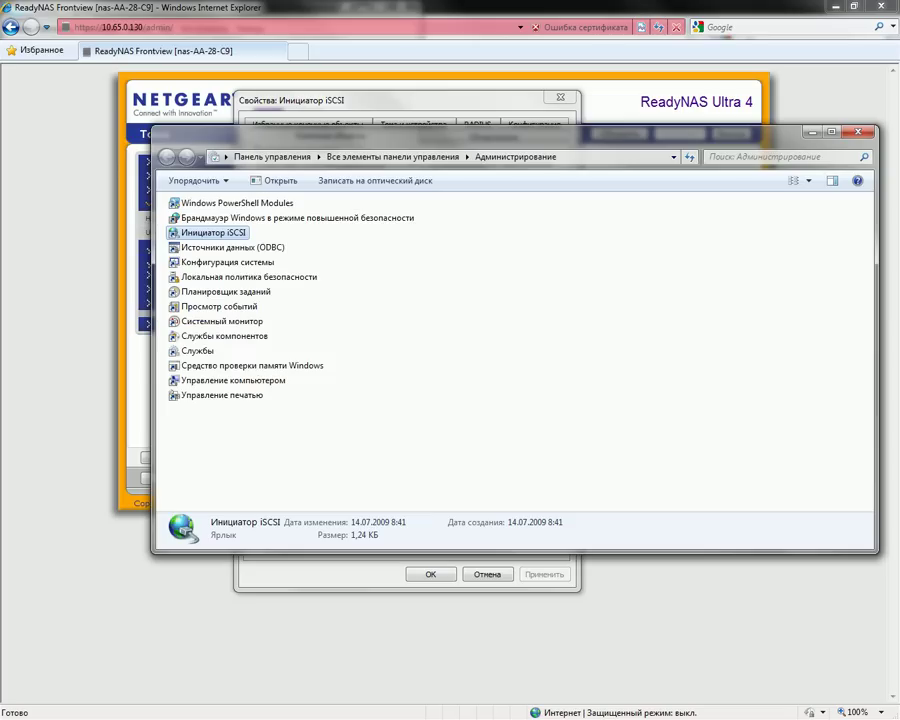
pyautogui.click(271, 384)
pyautogui.doubleClick(271, 384)
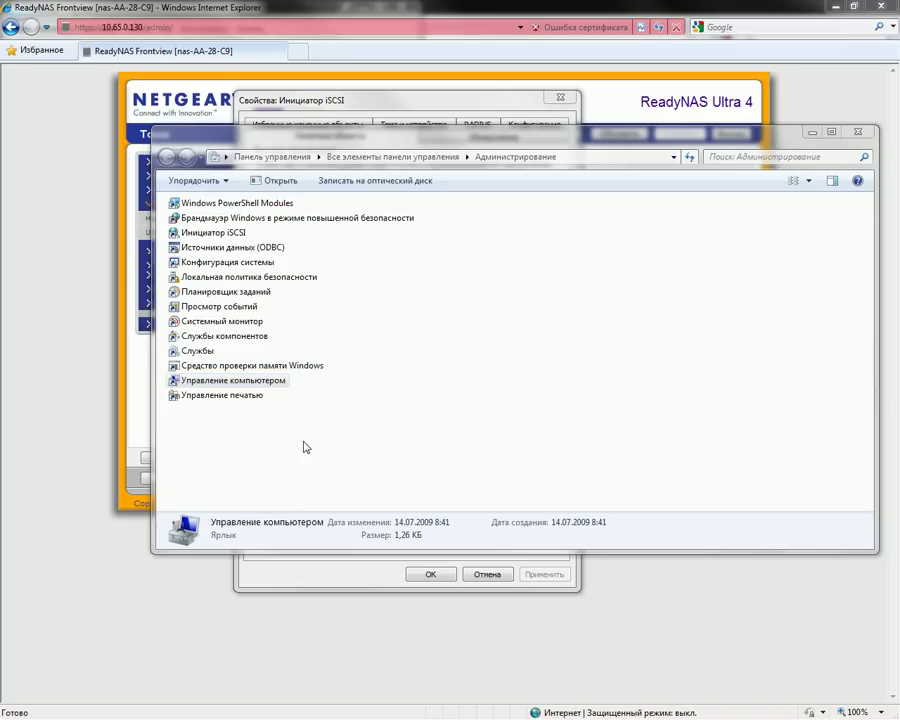
pyautogui.moveTo(700, 104); pyautogui.dragTo(684, 128)
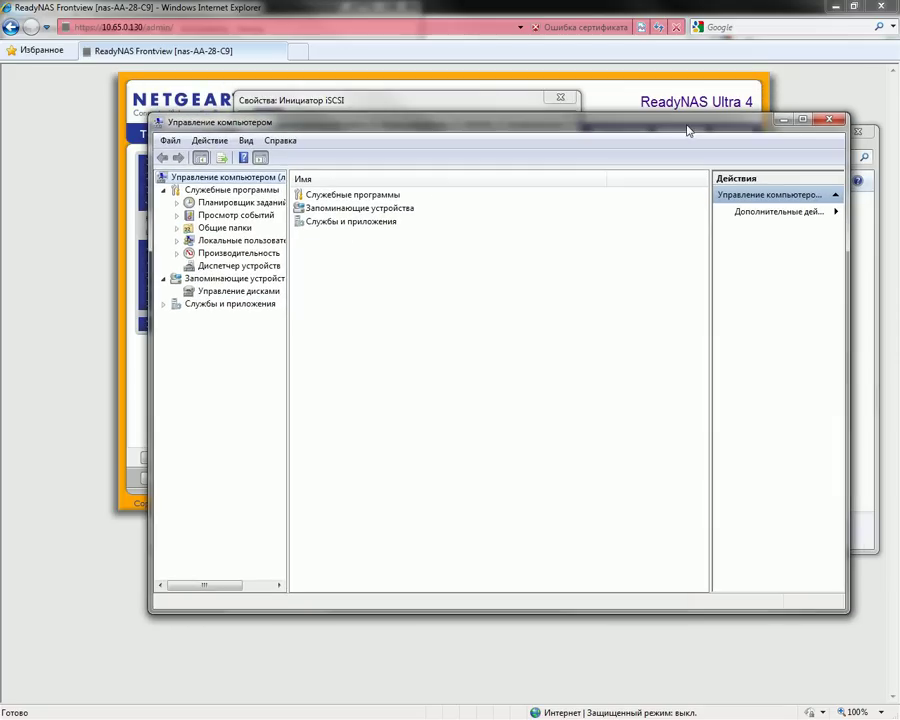
pyautogui.click(274, 292)
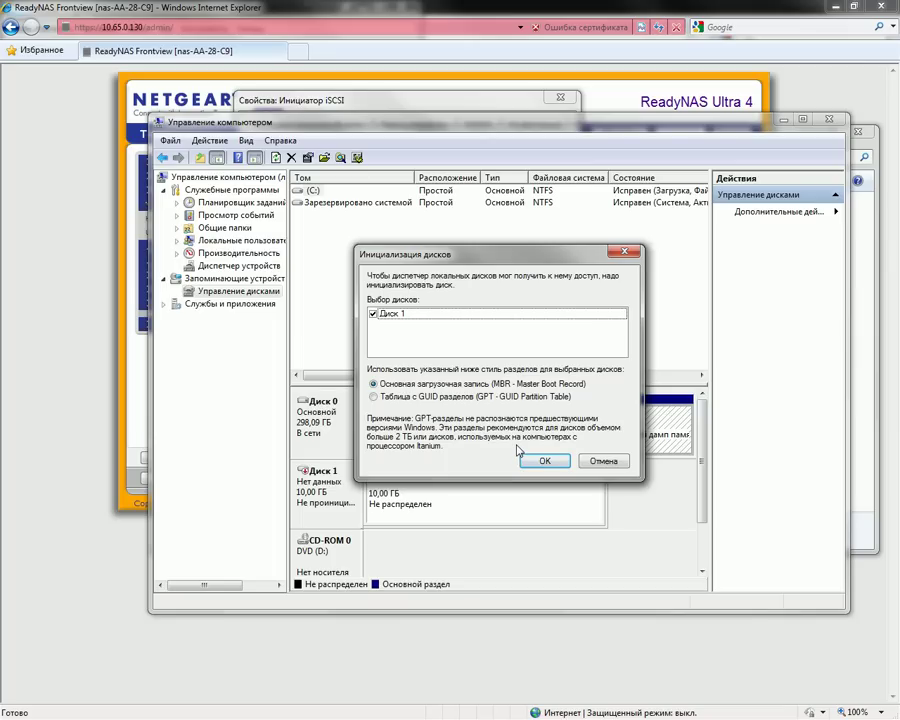
pyautogui.click(540, 460)
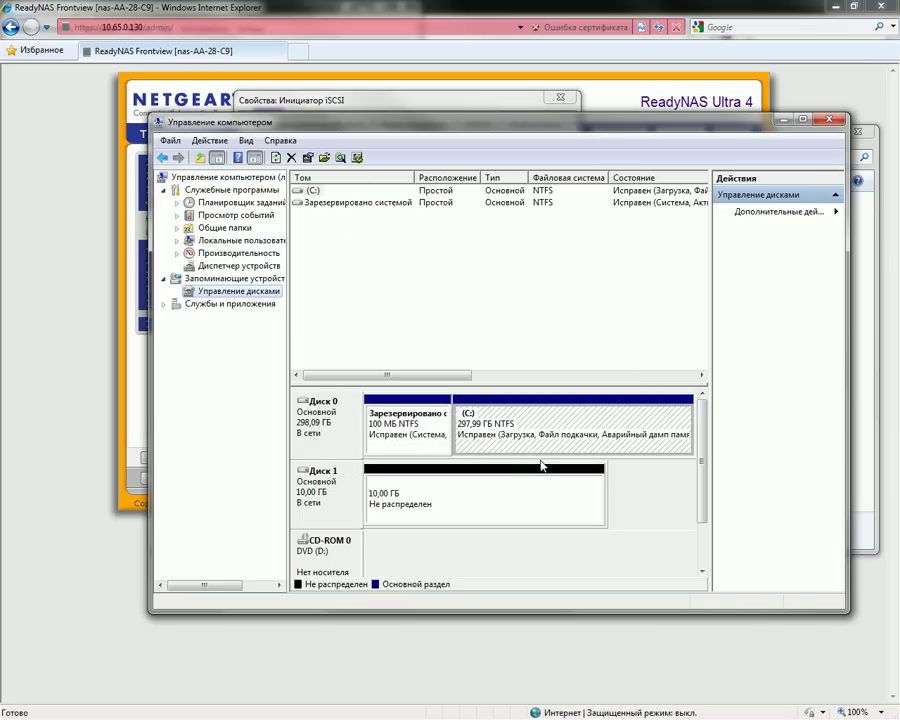
# Step: Start a new simple volume on Disk 1's unallocated space, using the full 10237 MB and drive letter E:
pyautogui.click(492, 510)
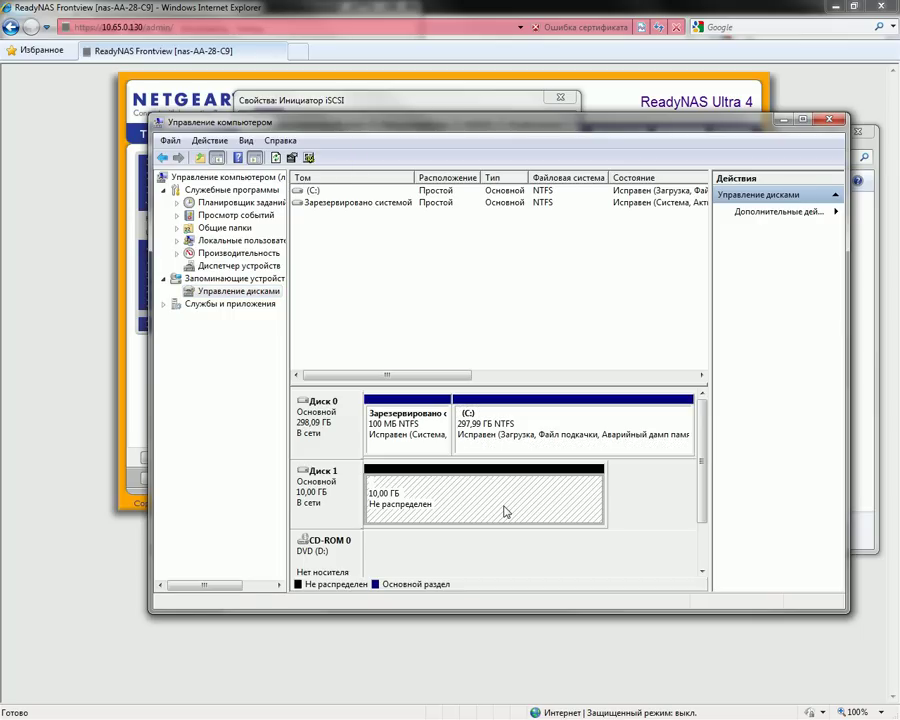
pyautogui.rightClick(505, 511)
pyautogui.click(520, 513)
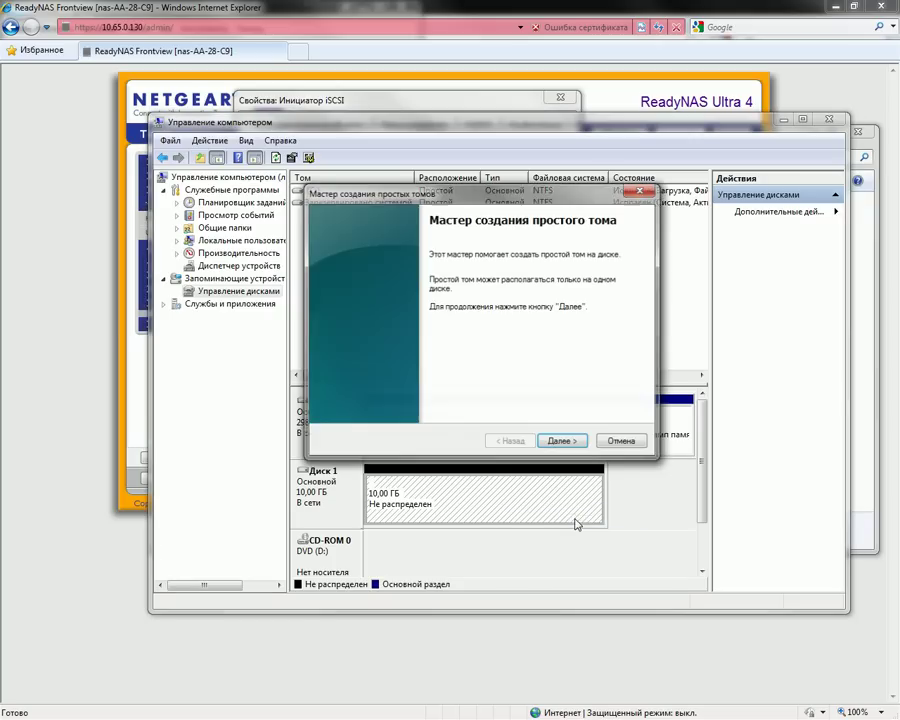
pyautogui.click(561, 442)
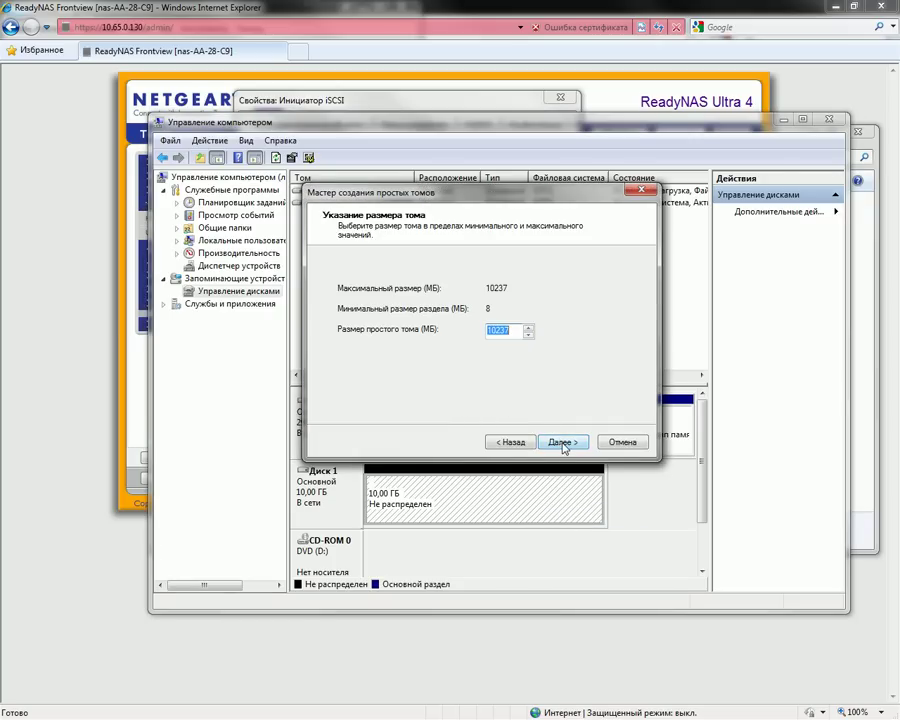
pyautogui.click(563, 445)
pyautogui.click(563, 443)
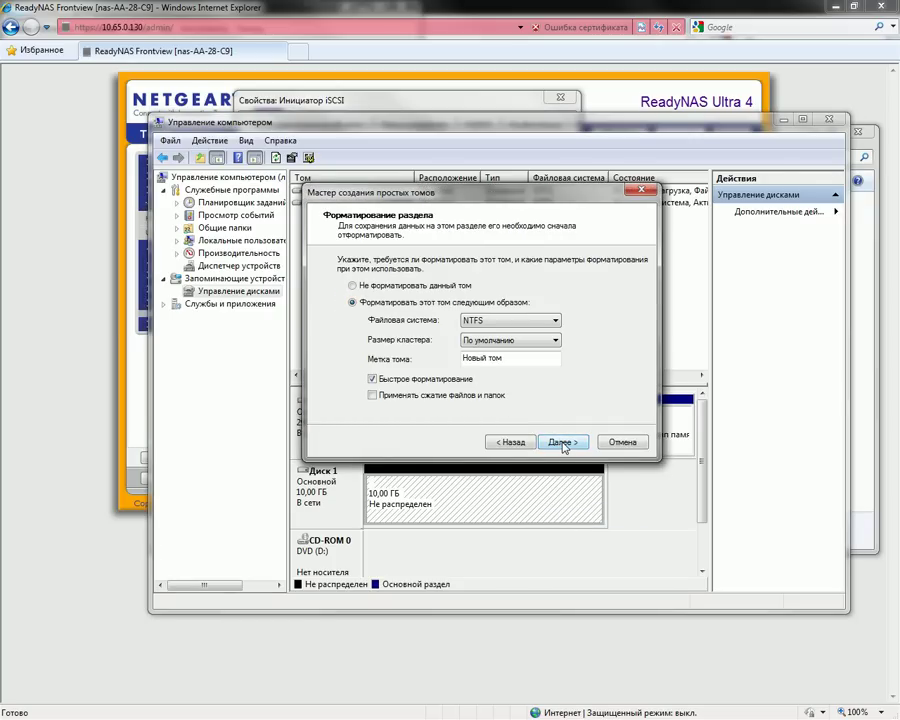
# Step: Set the volume to quick-format as NTFS with default cluster size and label Новый том, and complete its creation
pyautogui.click(530, 320)
pyautogui.click(510, 333)
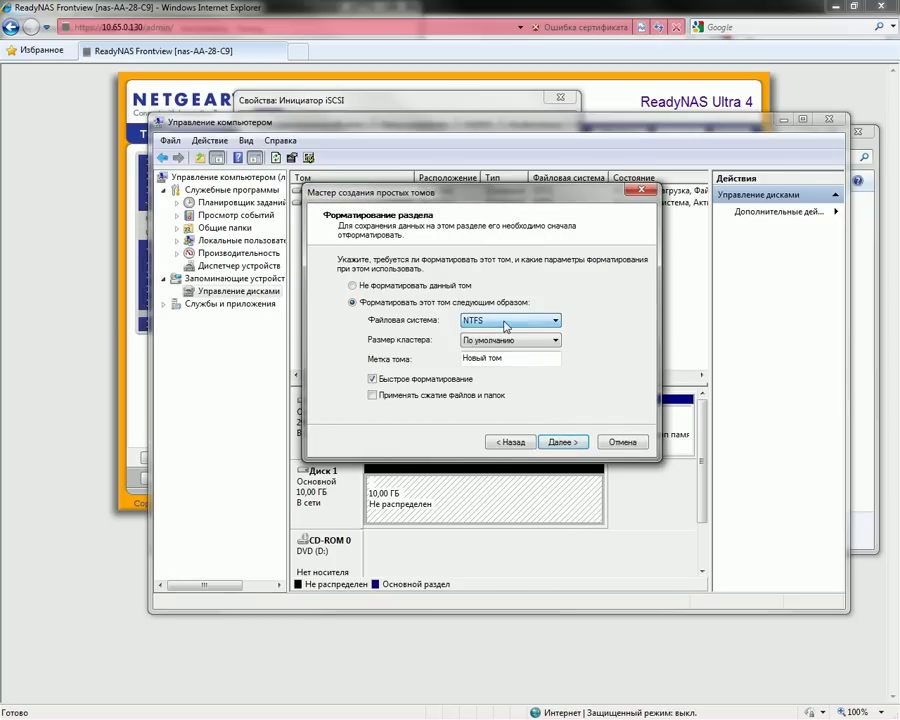
pyautogui.click(569, 442)
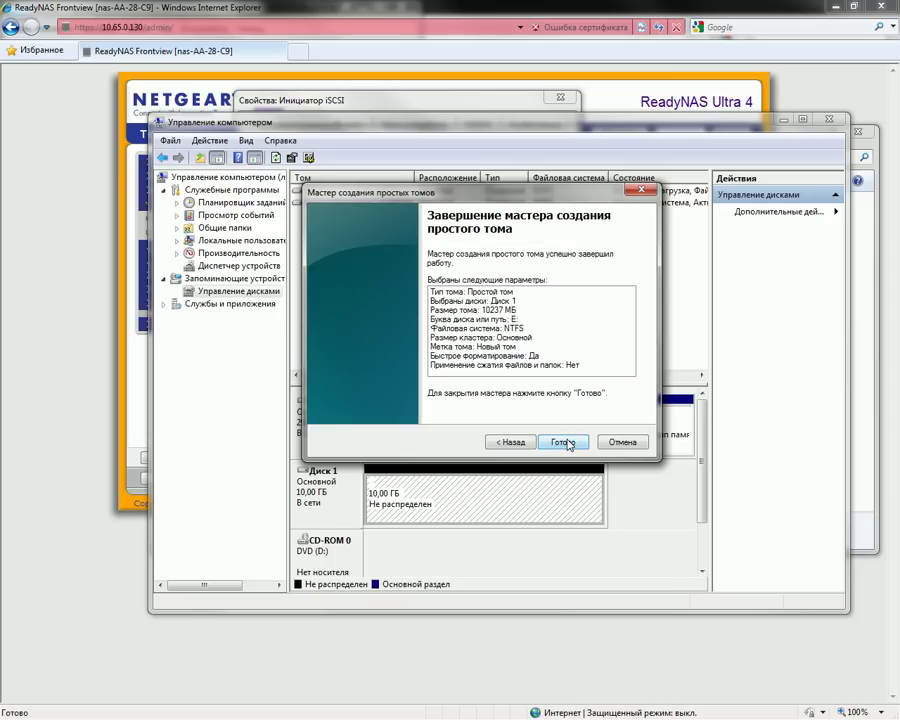
pyautogui.click(563, 442)
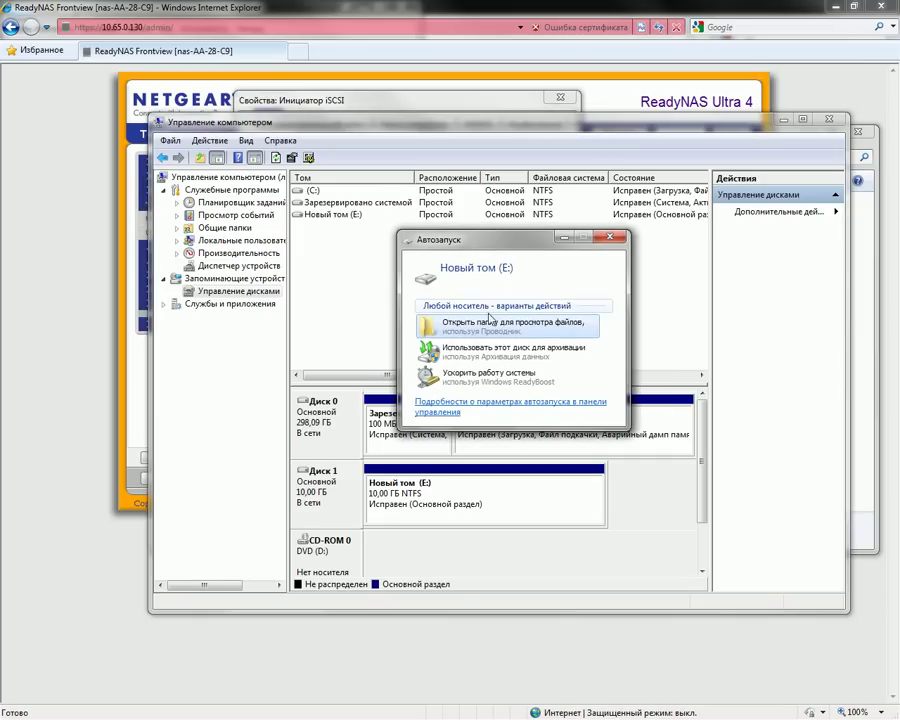
# Step: Open the new volume E: in Windows Explorer from the AutoPlay prompt to view its contents
pyautogui.click(491, 327)
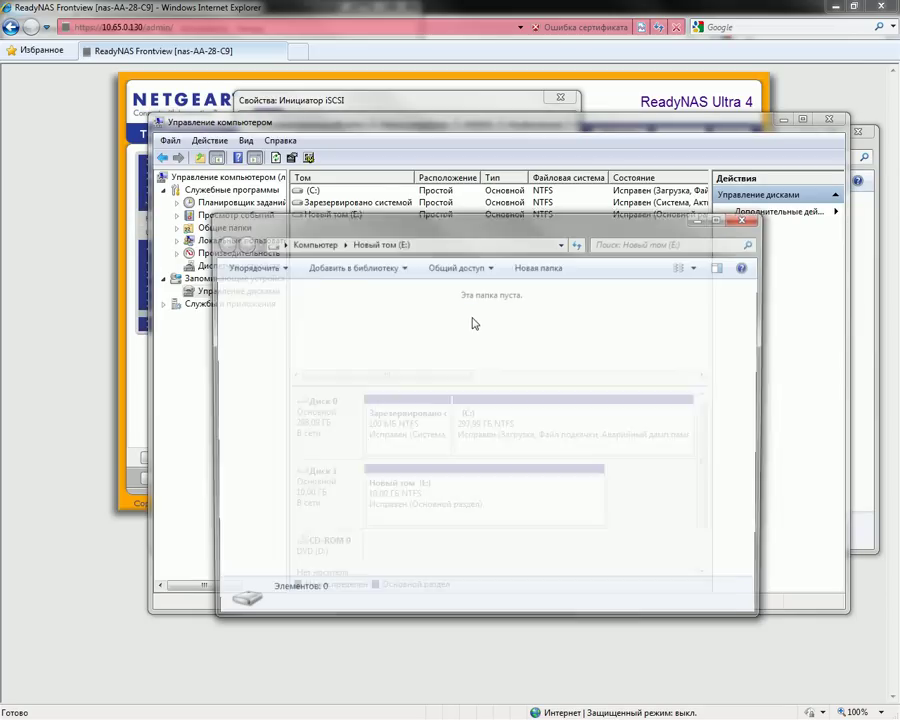
pyautogui.moveTo(396, 222); pyautogui.dragTo(426, 220)
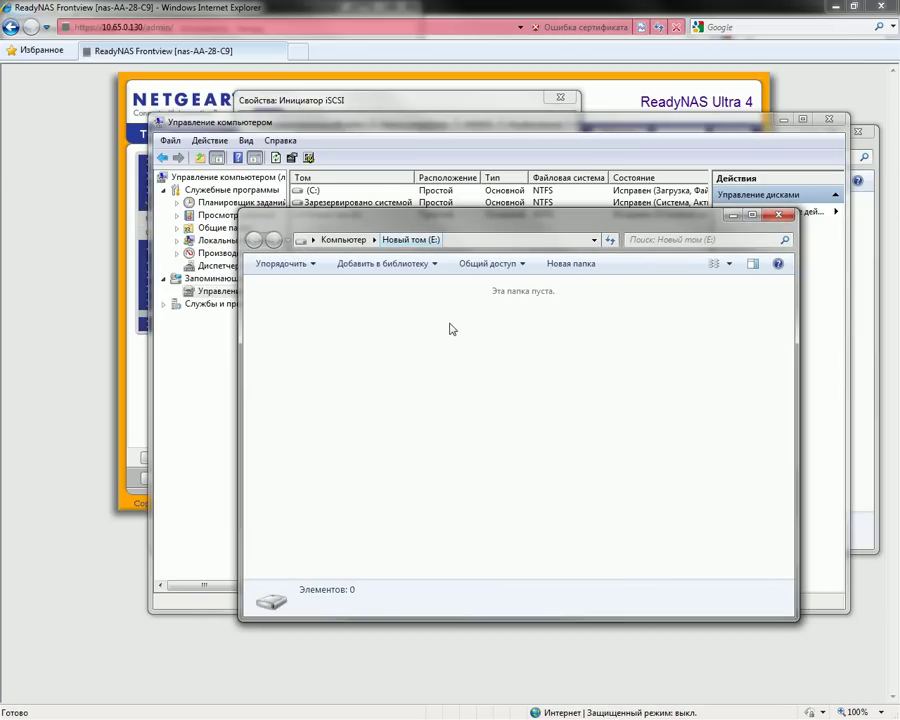